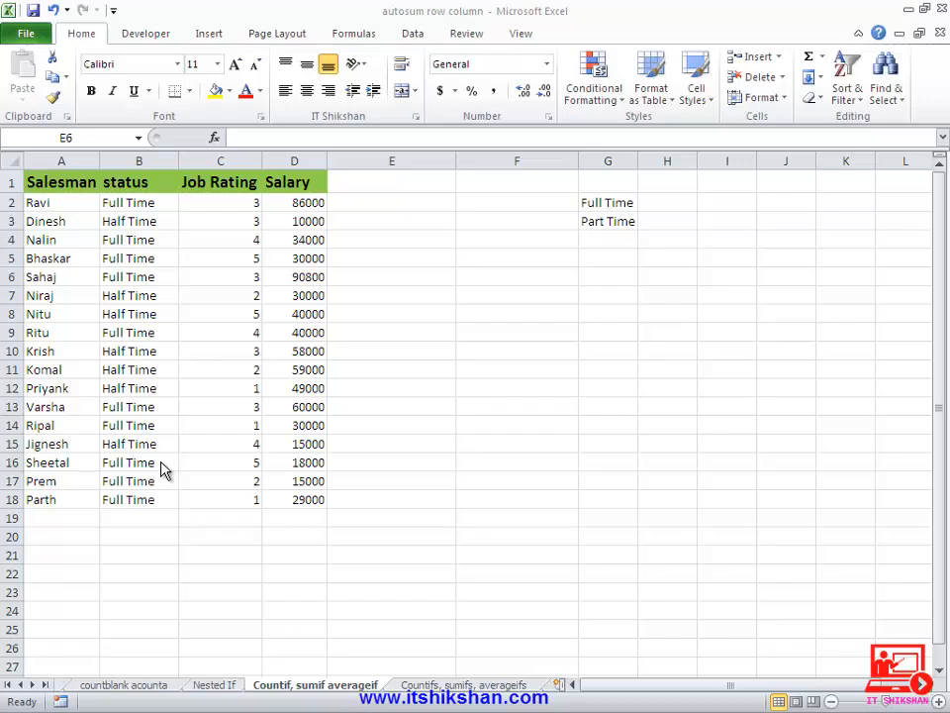
# - In E6, enter =COUNTIF(B:B,G2) to count column B entries matching the Full Time label in G2
pyautogui.click(353, 275)
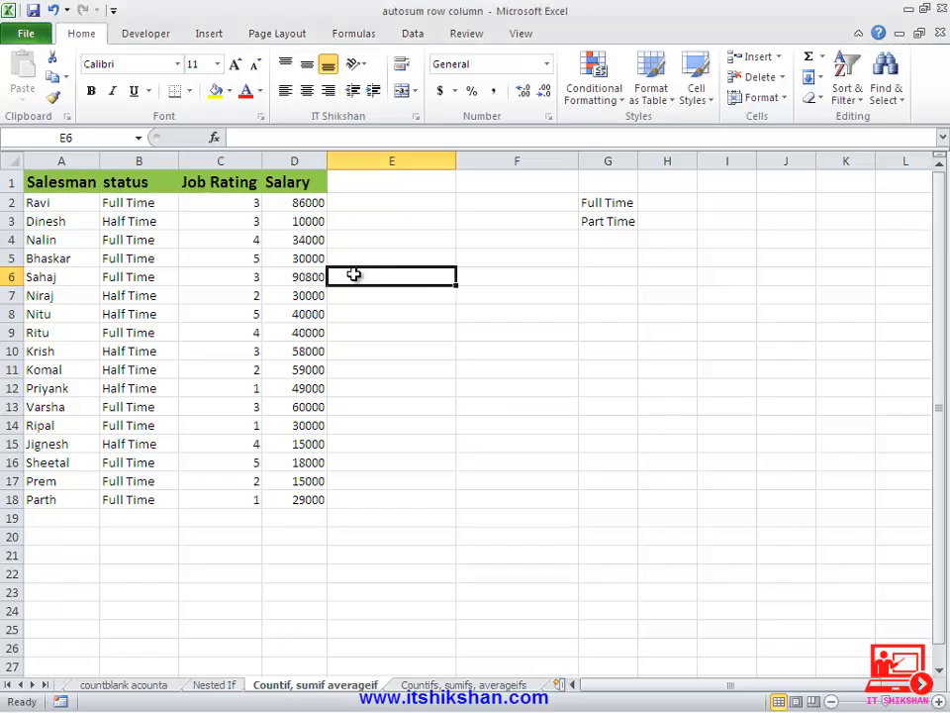
pyautogui.write('=')
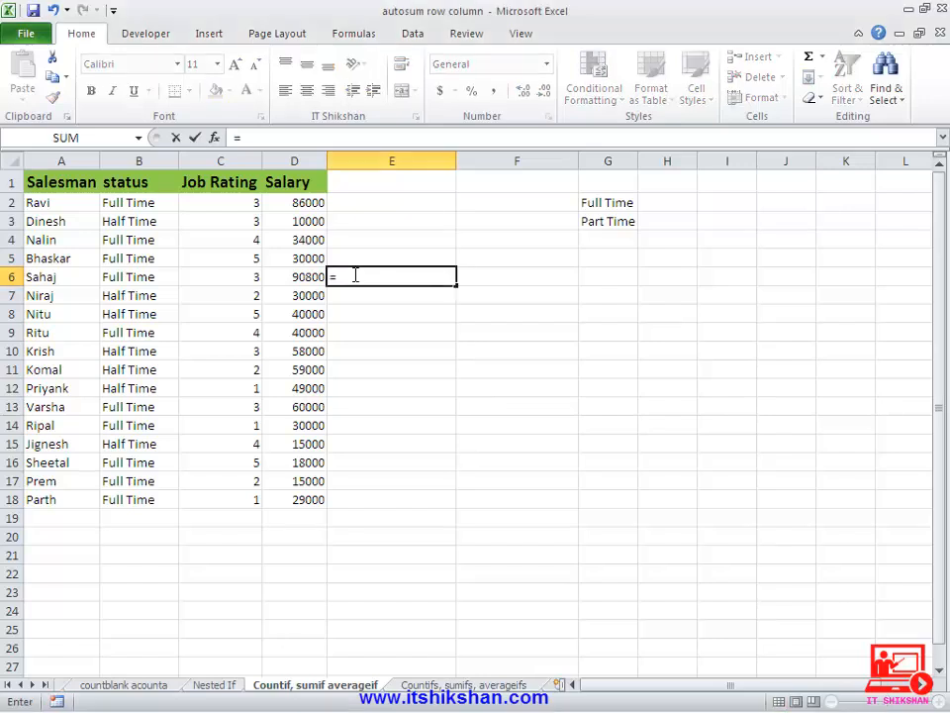
pyautogui.write('countif')
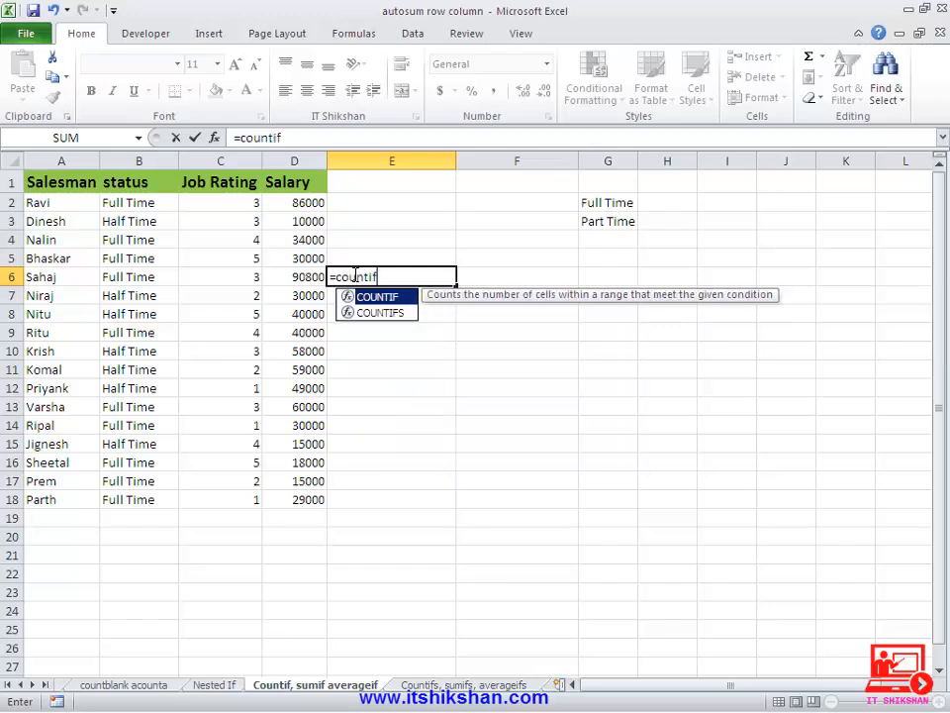
pyautogui.write('(')
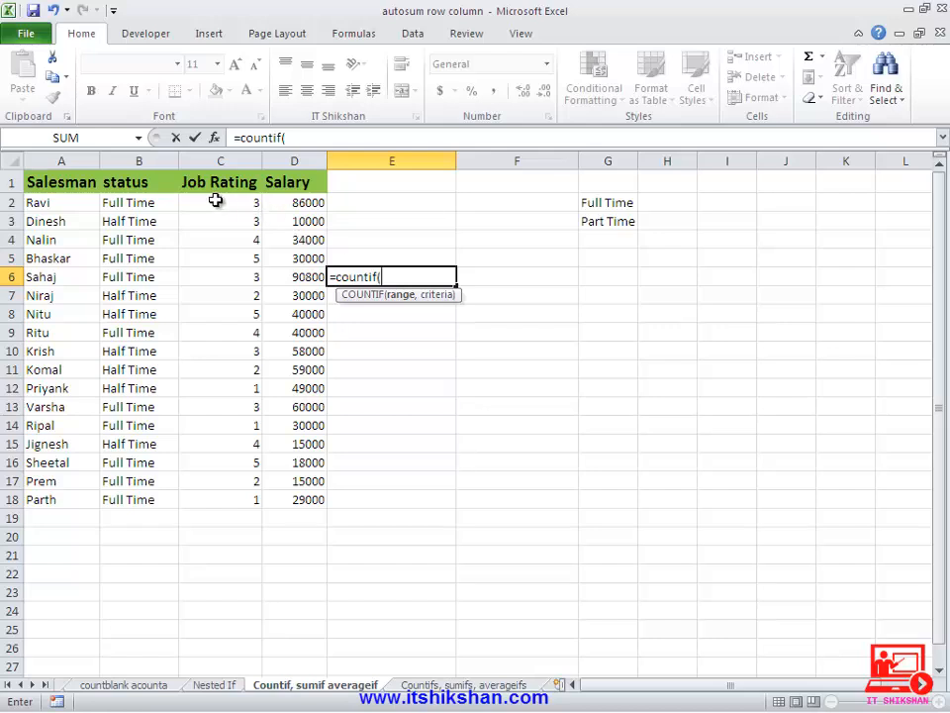
pyautogui.click(136, 162)
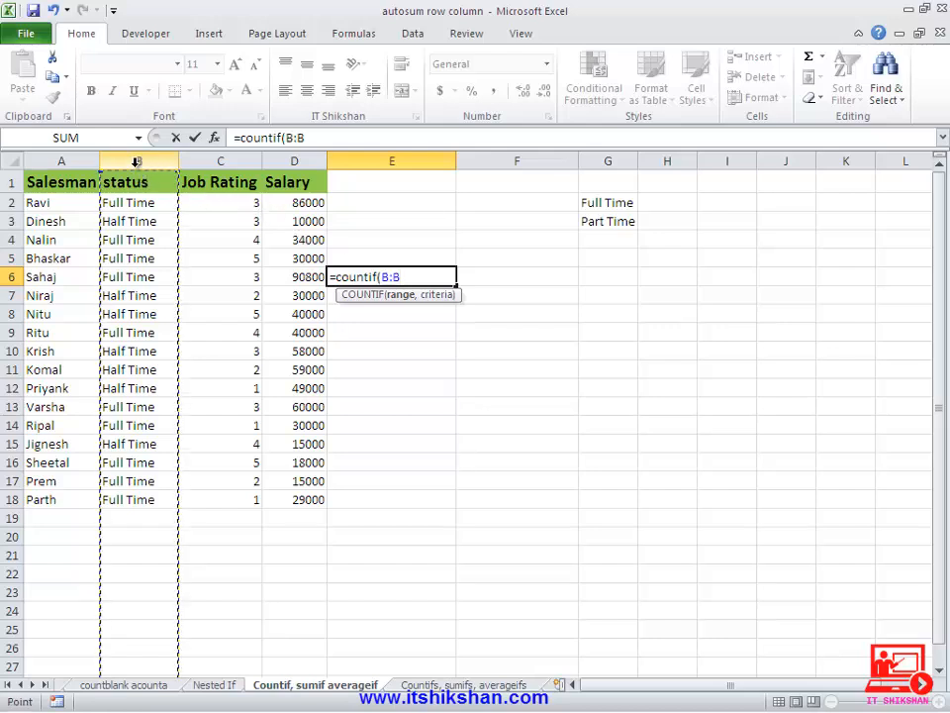
pyautogui.write(',')
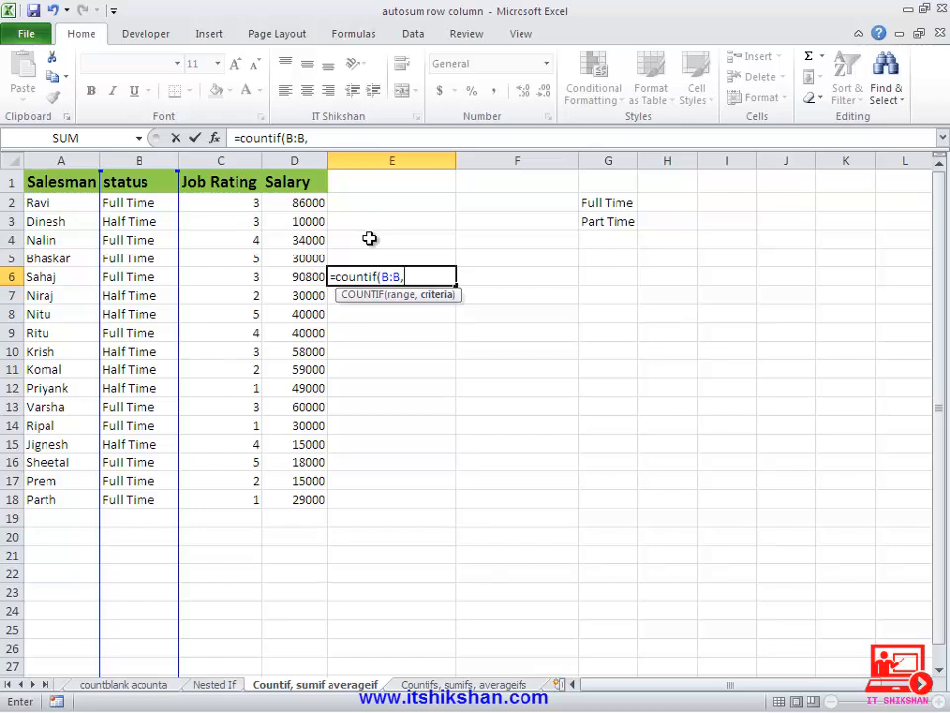
pyautogui.click(595, 203)
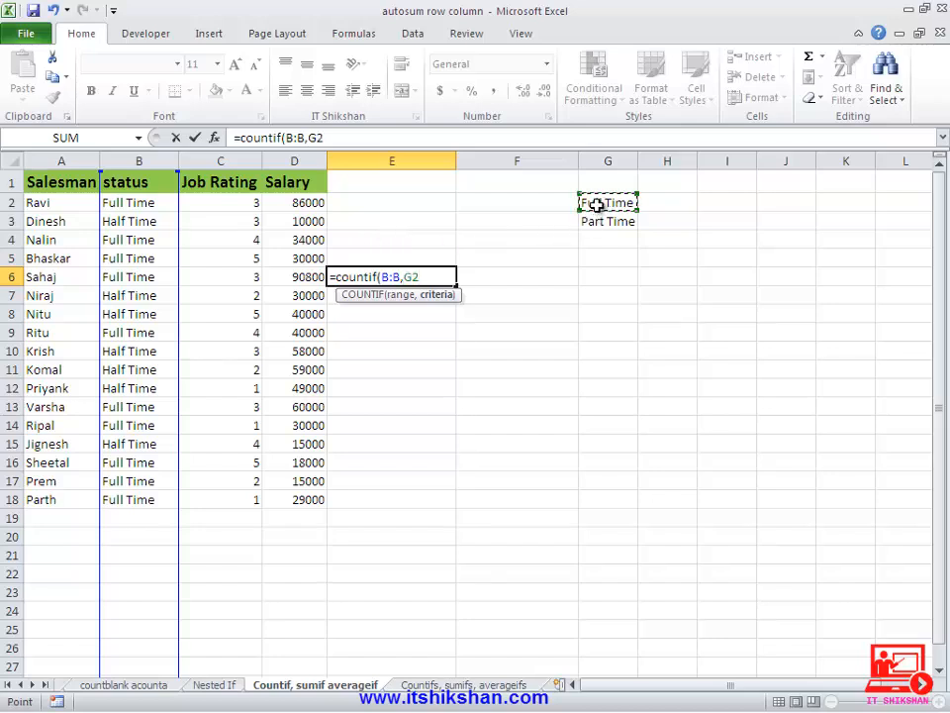
pyautogui.write(')')
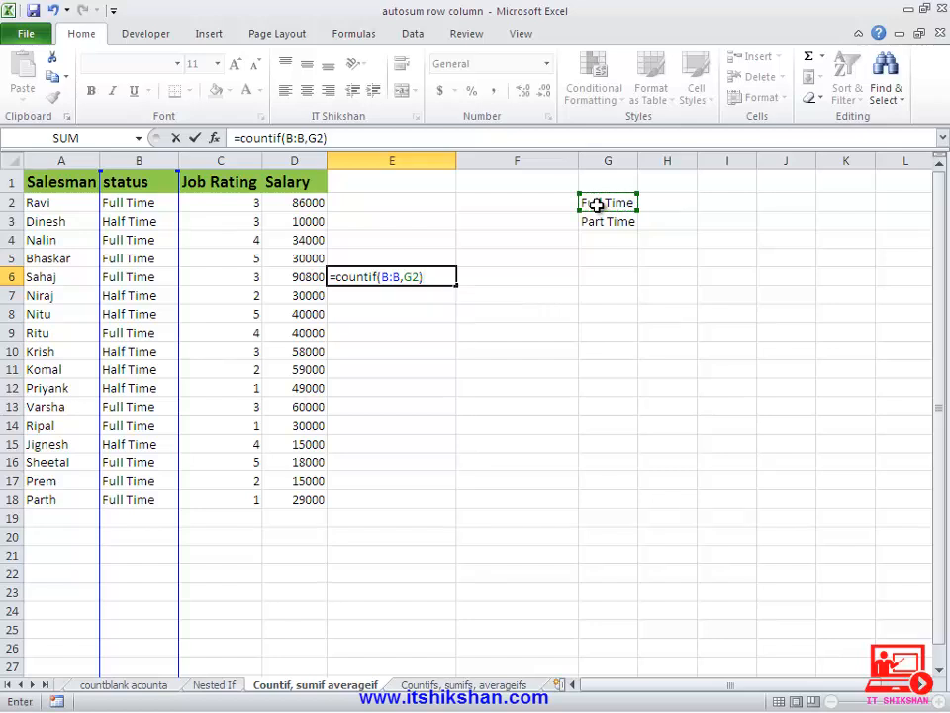
pyautogui.press('Return')
pyautogui.press('Up')
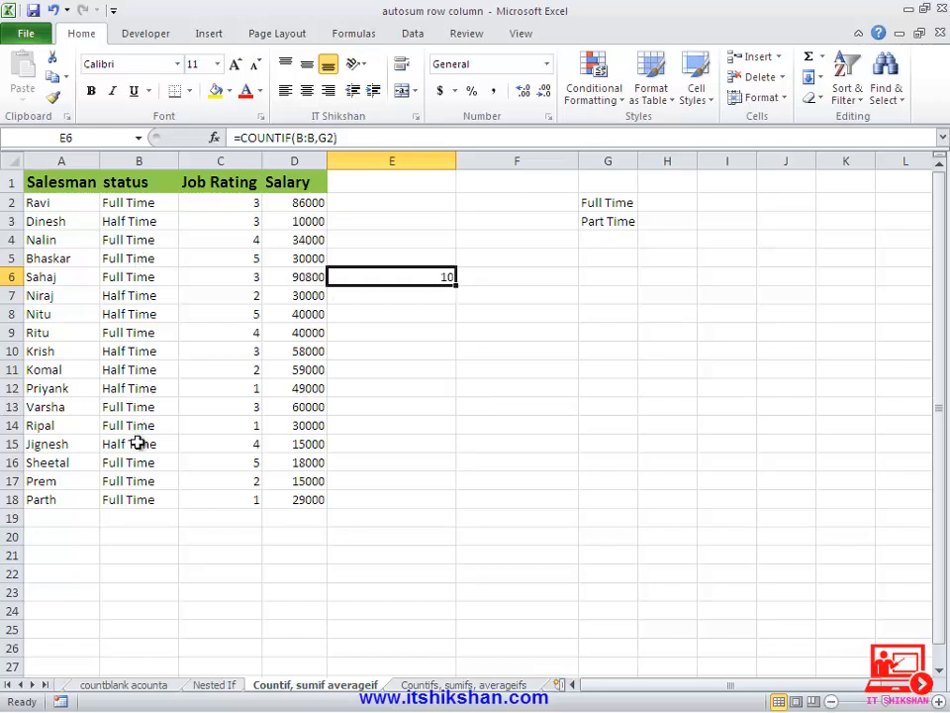
# - In E8, enter =COUNTIF(B2:B18,"*time") to count status entries ending in "time"
pyautogui.click(366, 314)
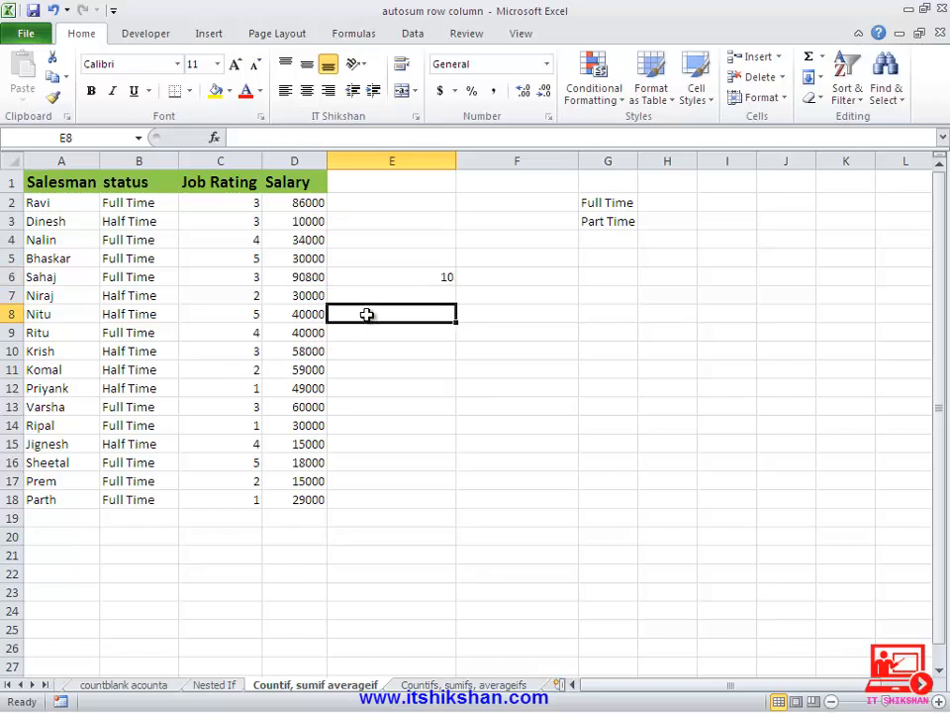
pyautogui.write('=c')
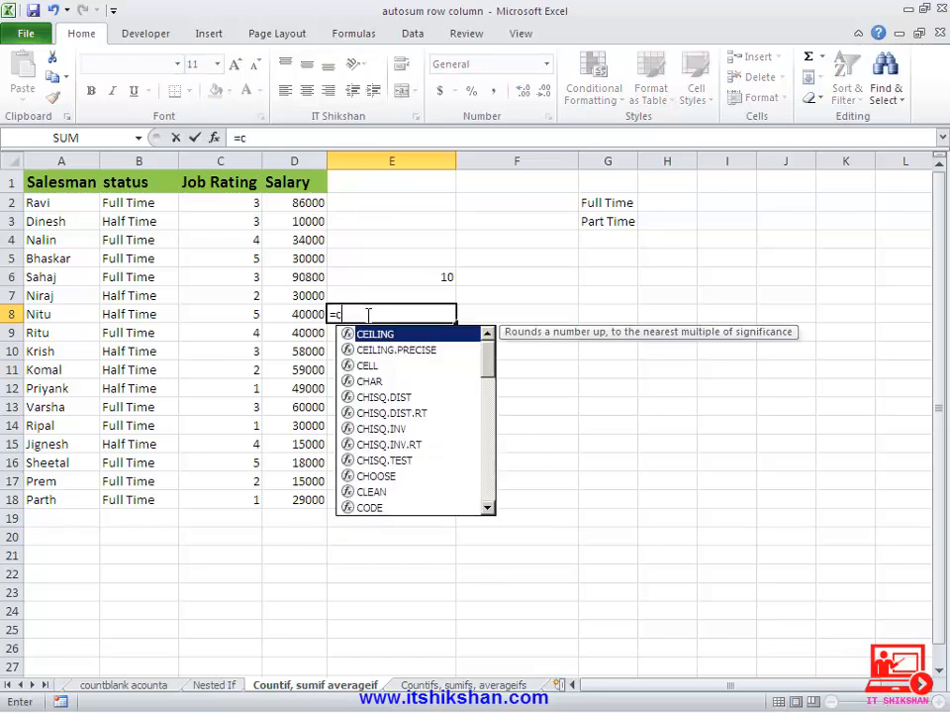
pyautogui.write('ountif')
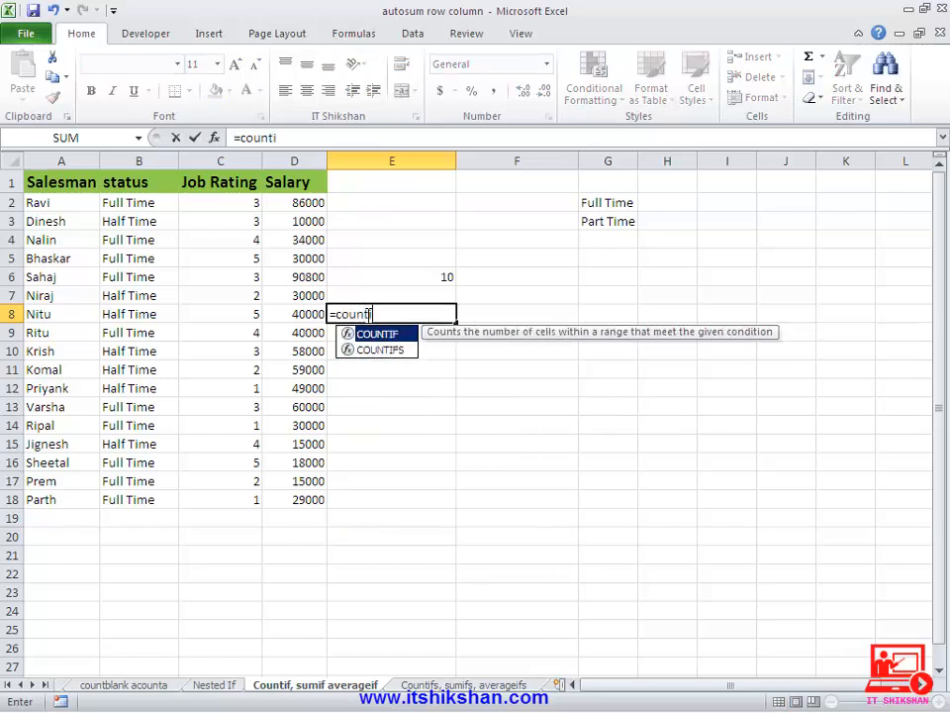
pyautogui.write(')')
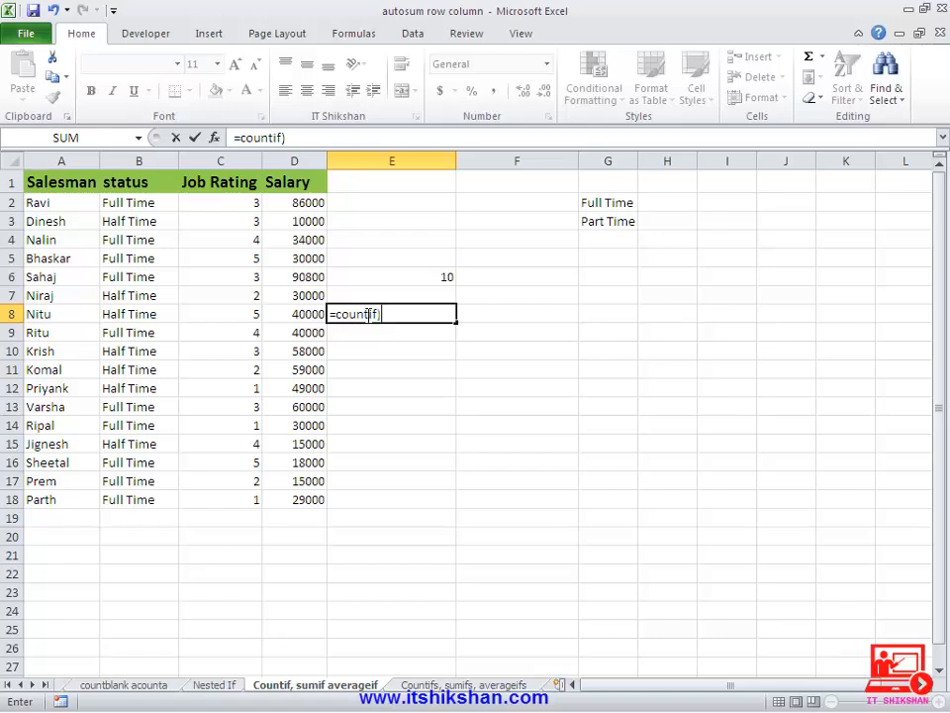
pyautogui.press('BackSpace')
pyautogui.write('(')
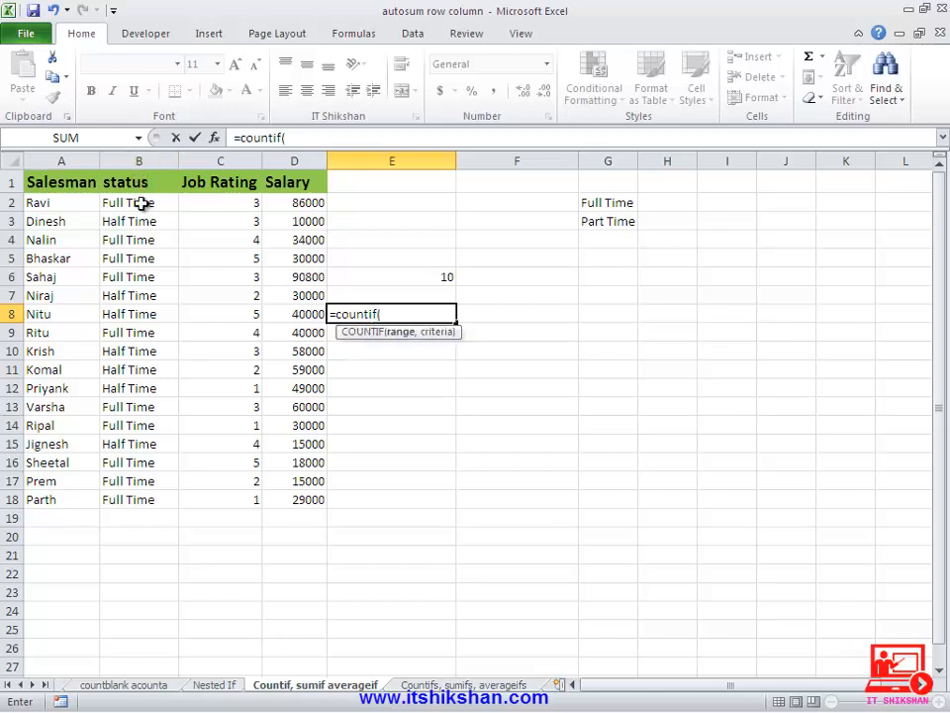
pyautogui.moveTo(144, 206); pyautogui.dragTo(155, 515)
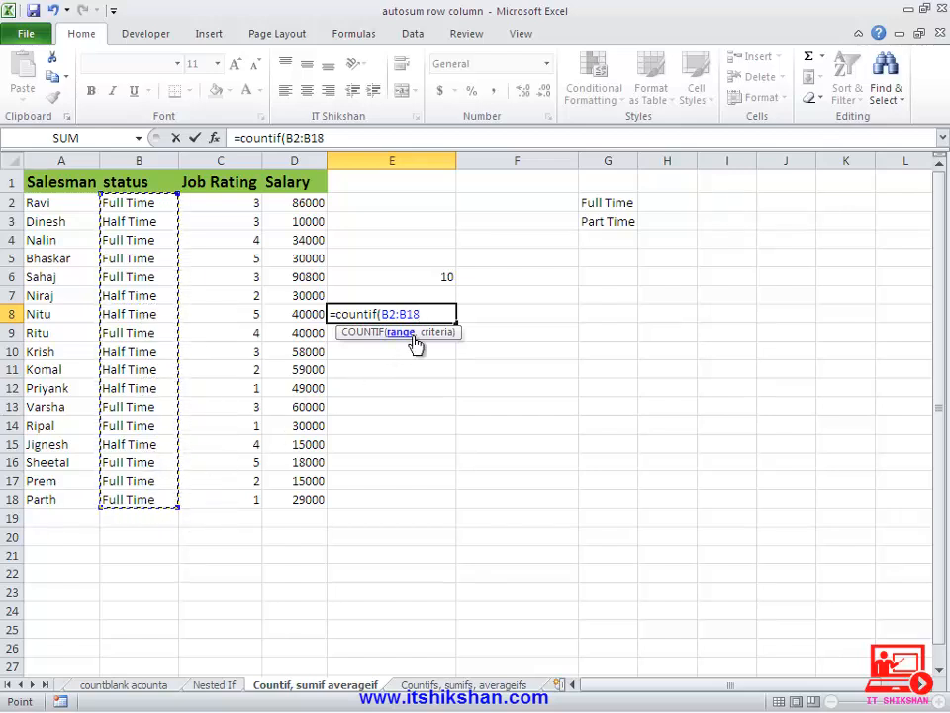
pyautogui.write(',')
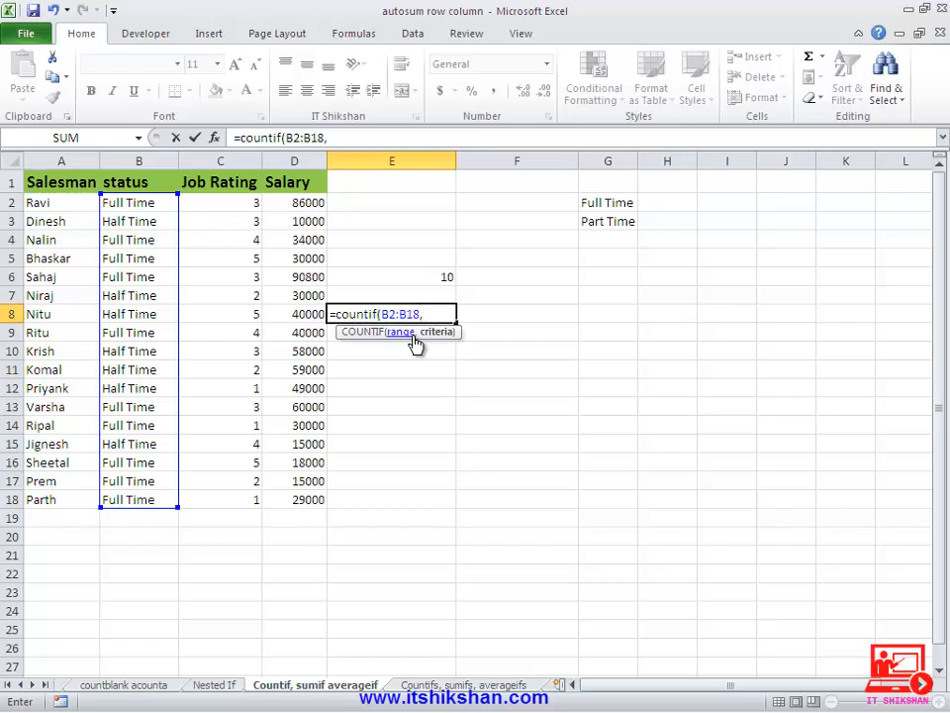
pyautogui.write('"*time")')
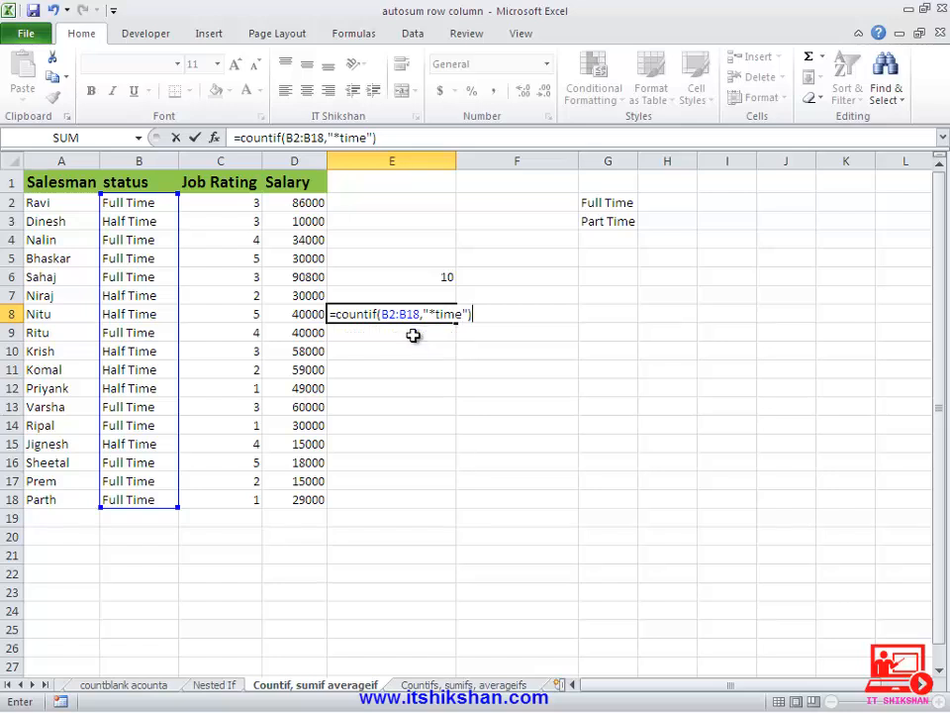
pyautogui.press('Return')
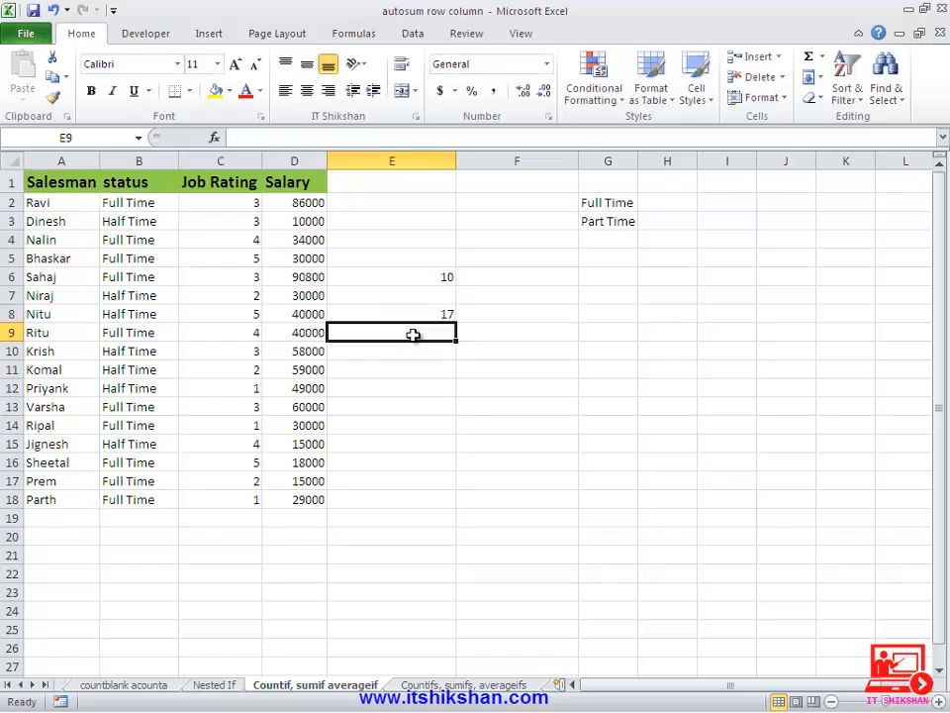
pyautogui.press('Up')
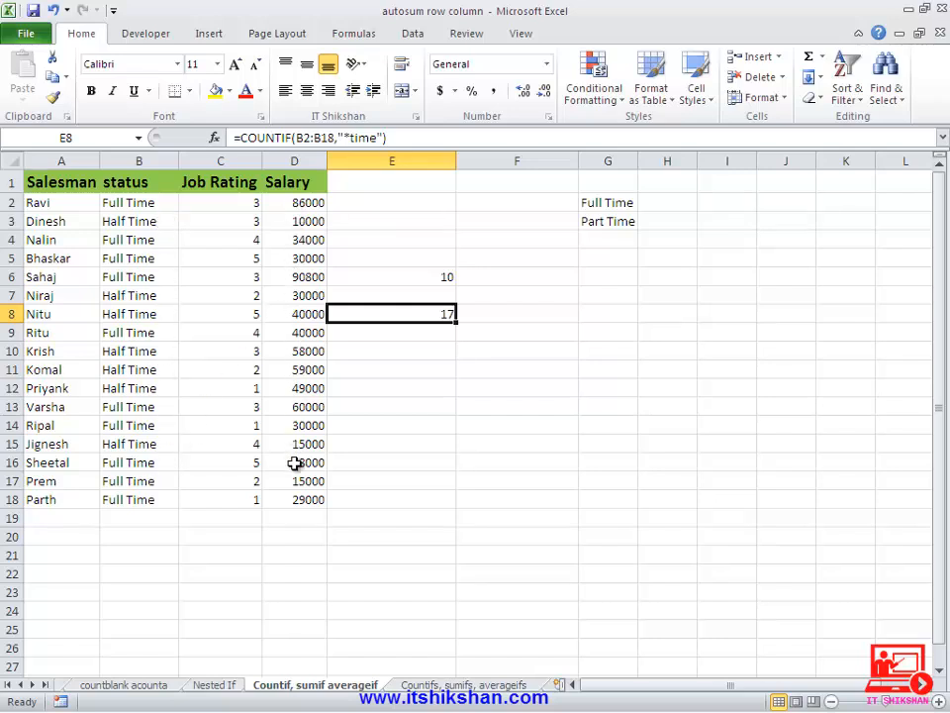
# - In E10, enter =SUMIF(B:B,G2,D:D) to total salaries for the status in G2
pyautogui.click(357, 351)
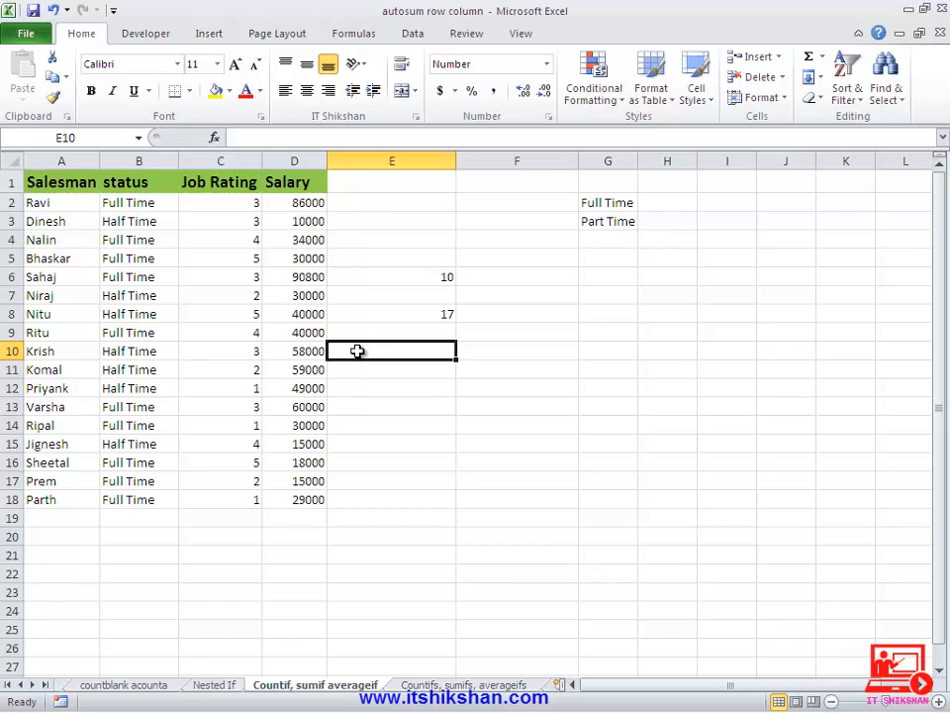
pyautogui.write('=su')
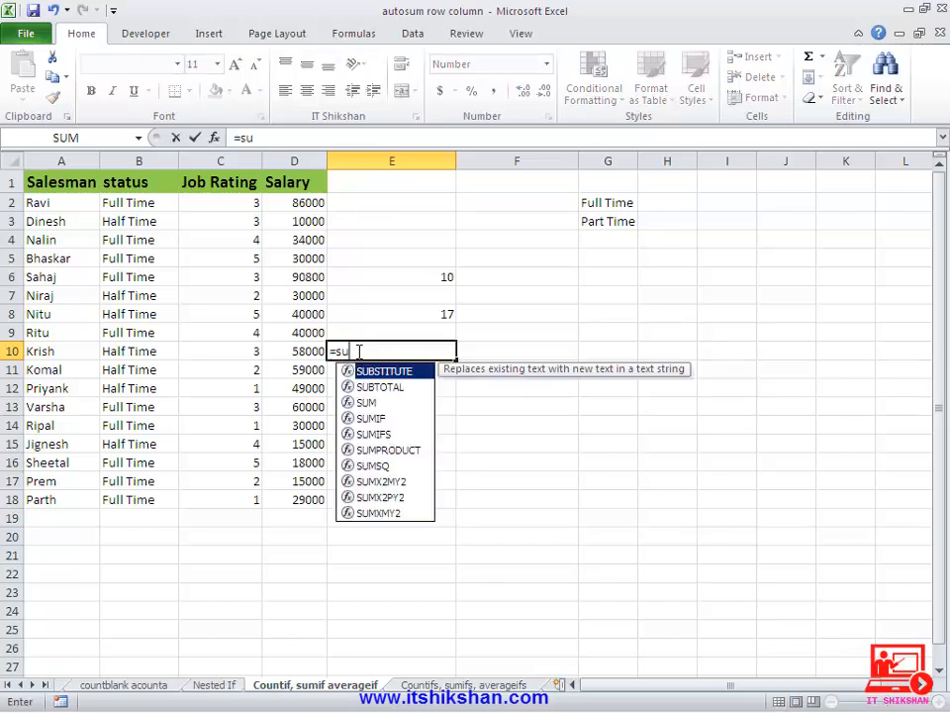
pyautogui.write('mif(')
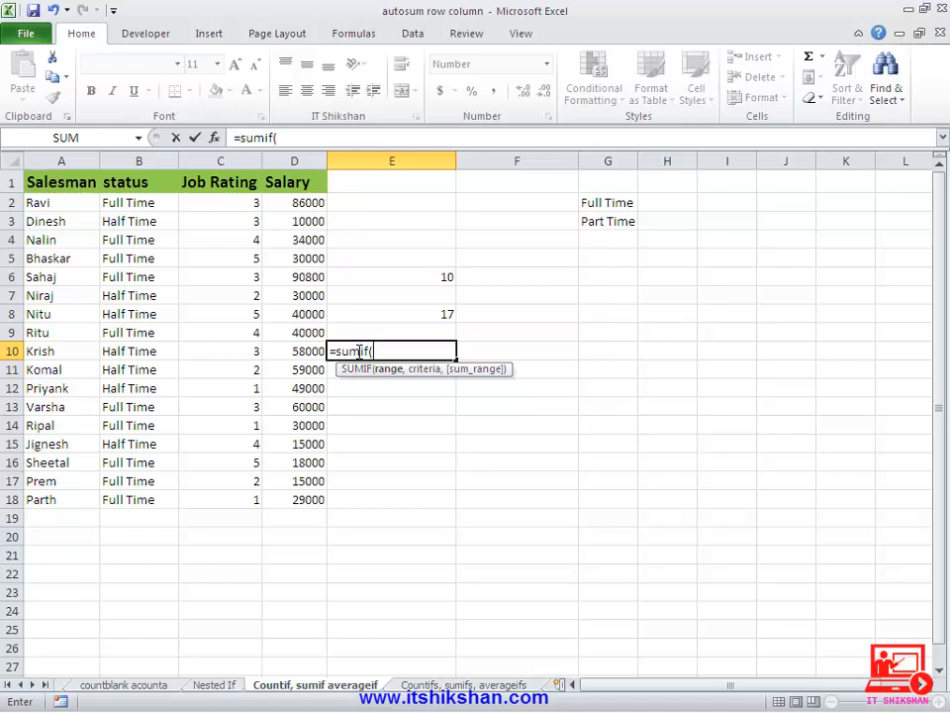
pyautogui.click(135, 159)
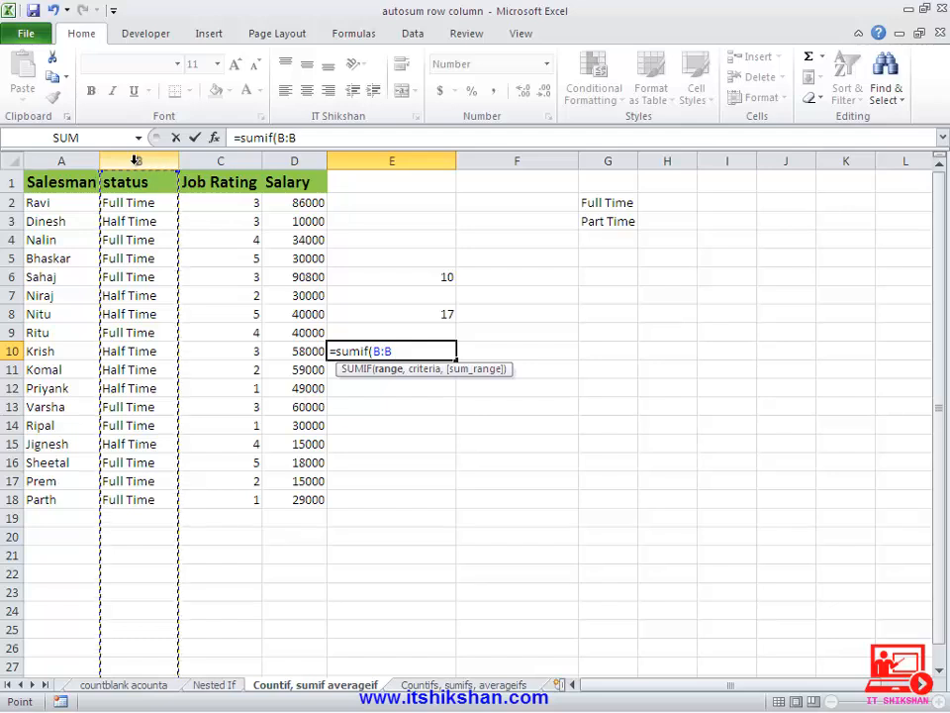
pyautogui.write(',')
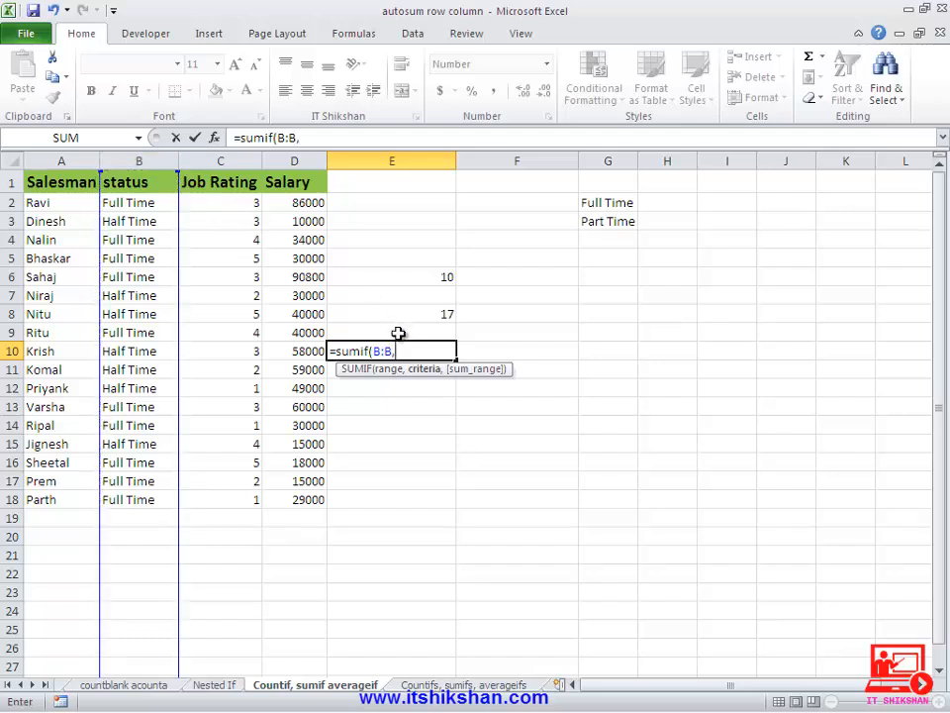
pyautogui.click(584, 203)
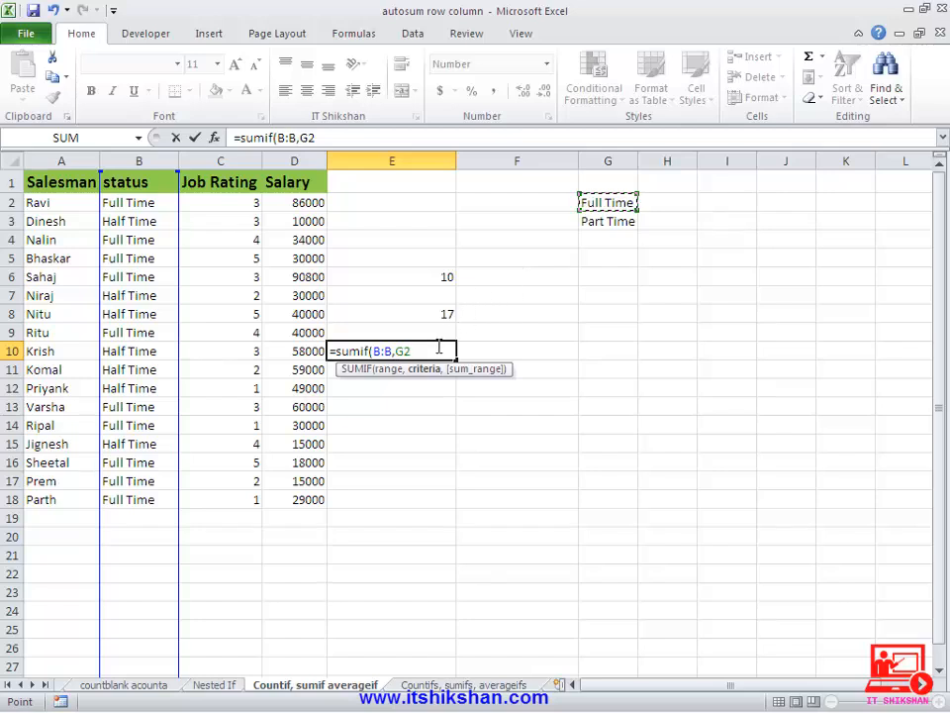
pyautogui.write(',')
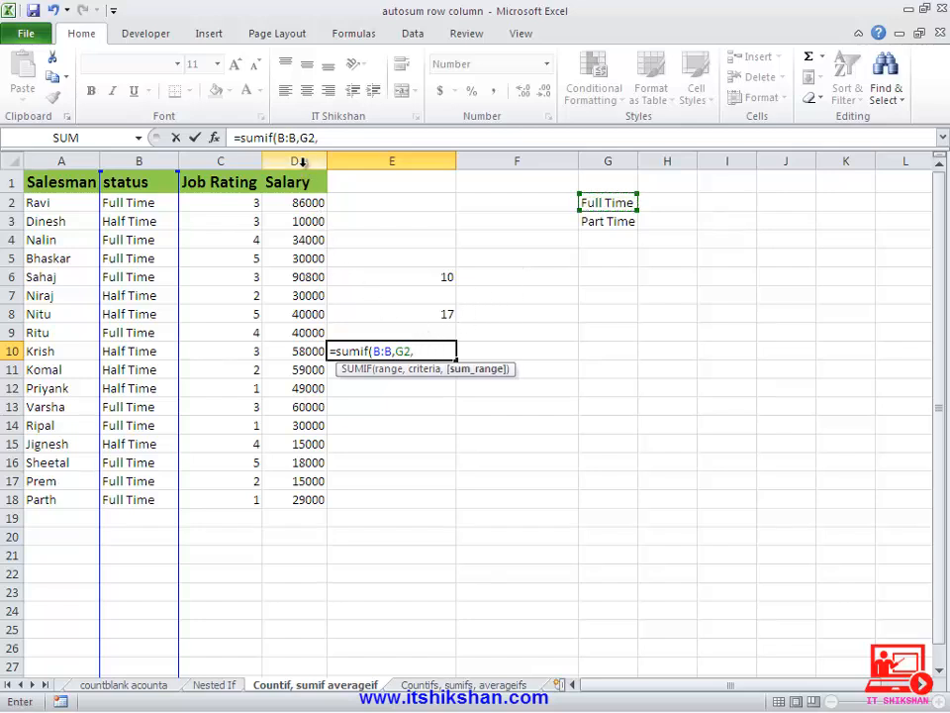
pyautogui.click(299, 162)
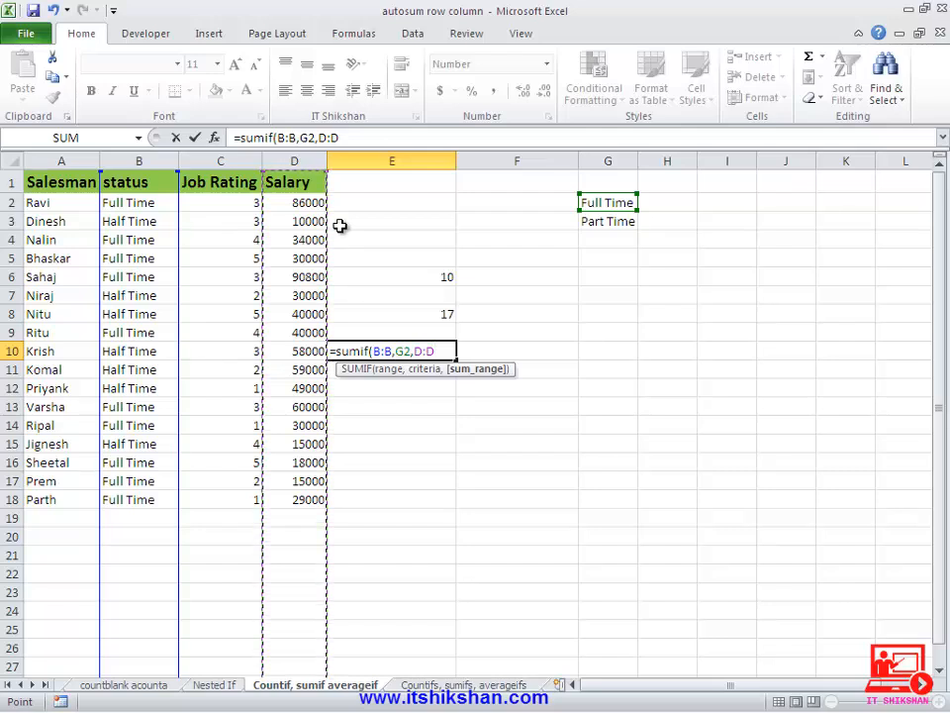
pyautogui.write(')')
pyautogui.press('Return')
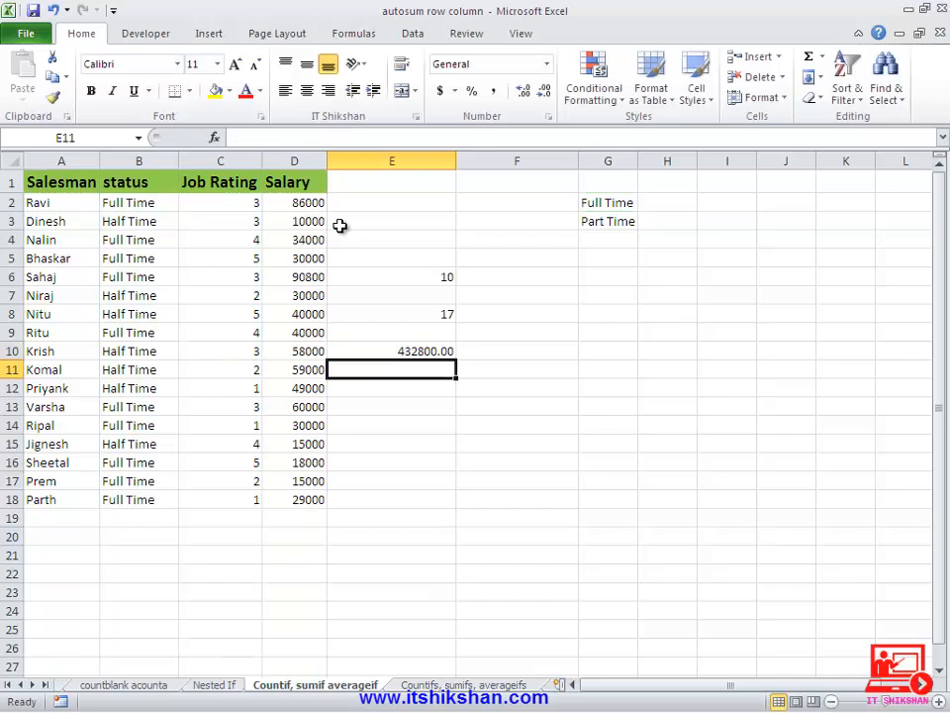
pyautogui.press('Up')
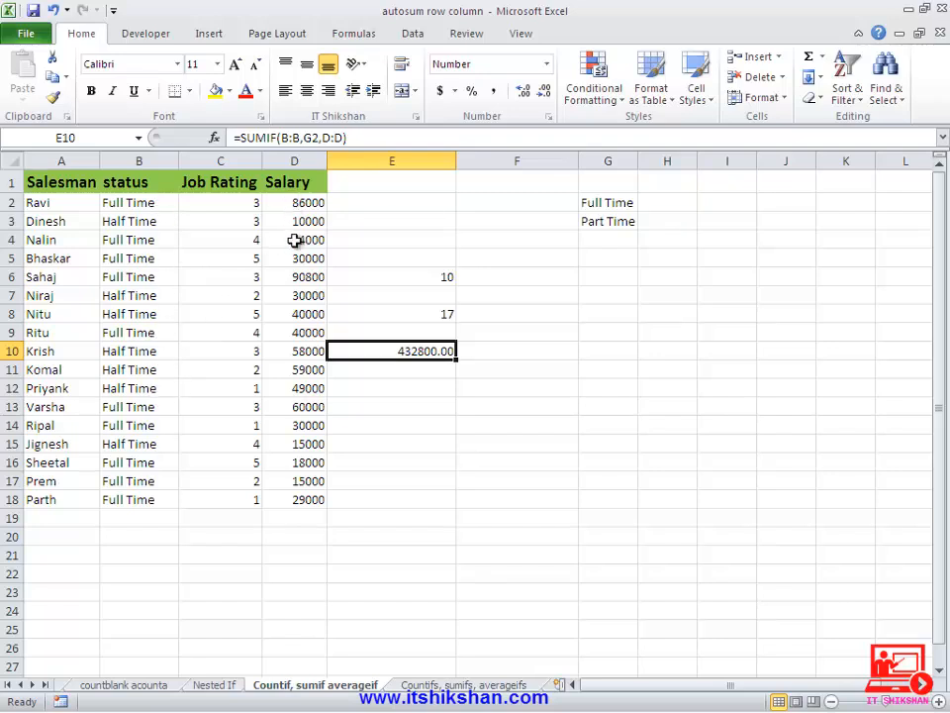
# - In E13, enter =AVERAGEIF(B:B,G2,D:D) to average salaries for the status in G2
pyautogui.click(373, 405)
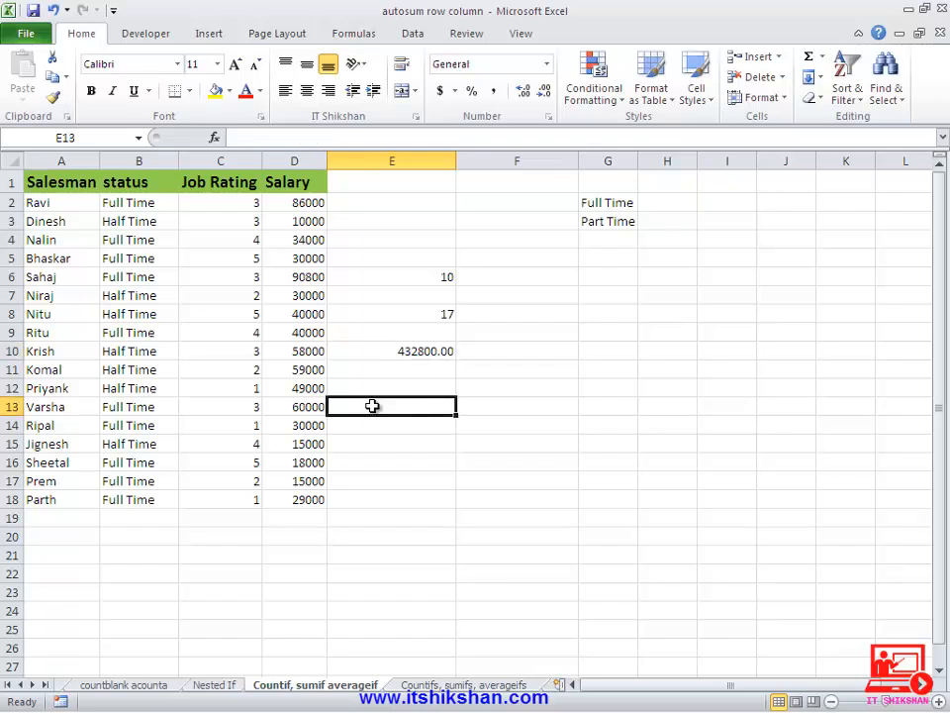
pyautogui.write('=')
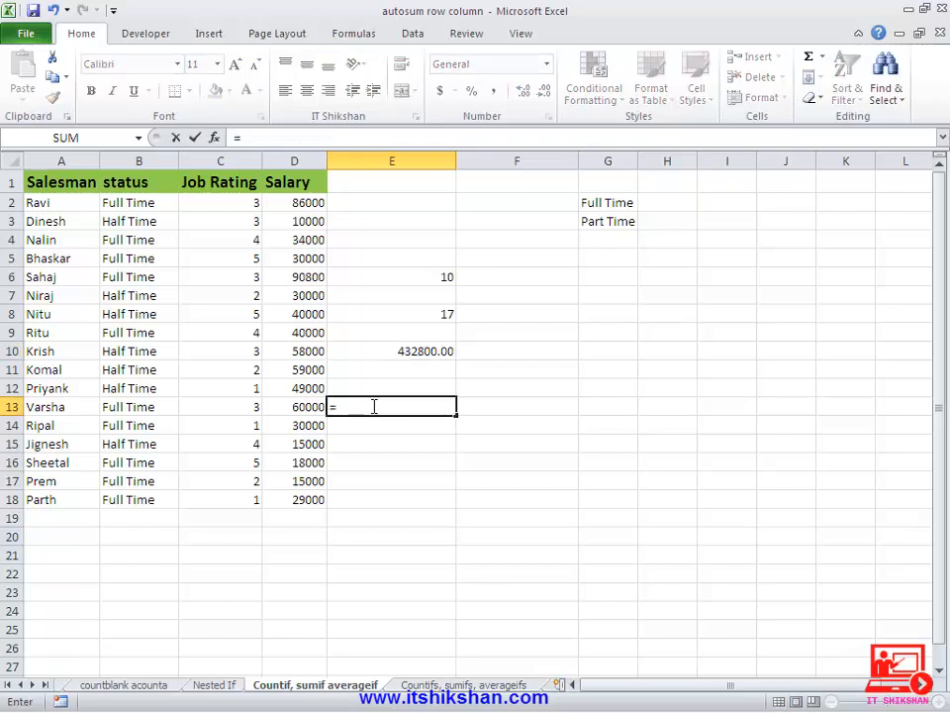
pyautogui.write('av')
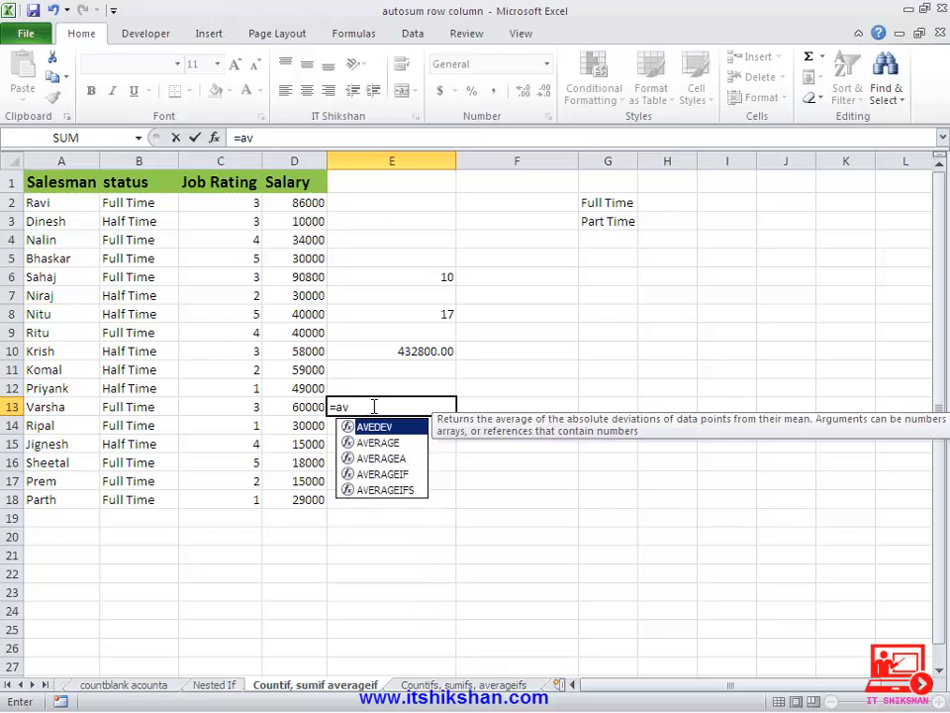
pyautogui.write('erageif')
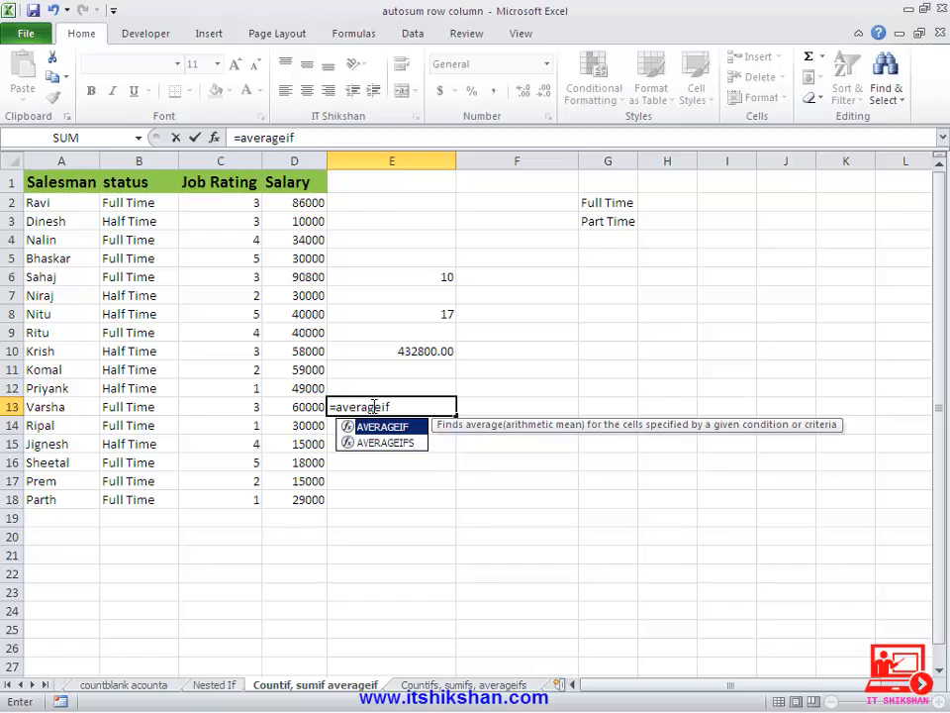
pyautogui.write('(')
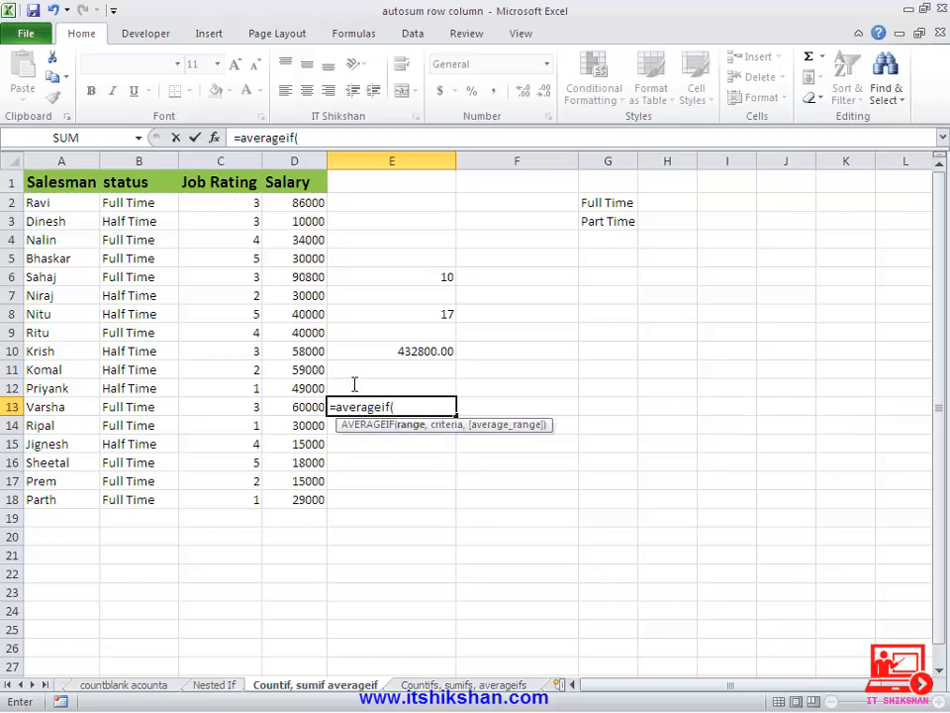
pyautogui.click(137, 159)
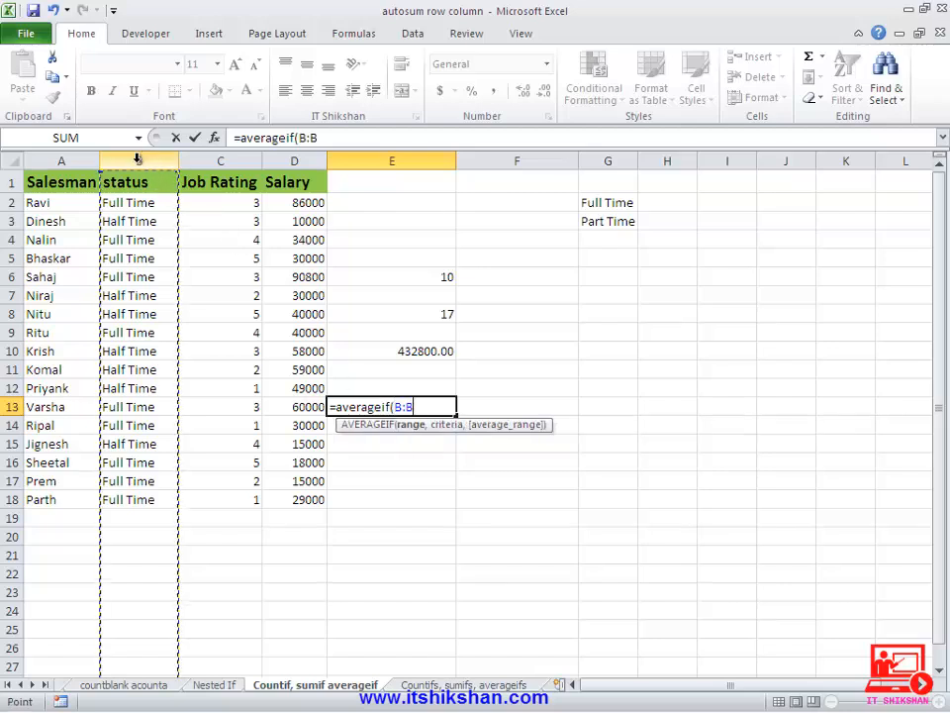
pyautogui.write(',')
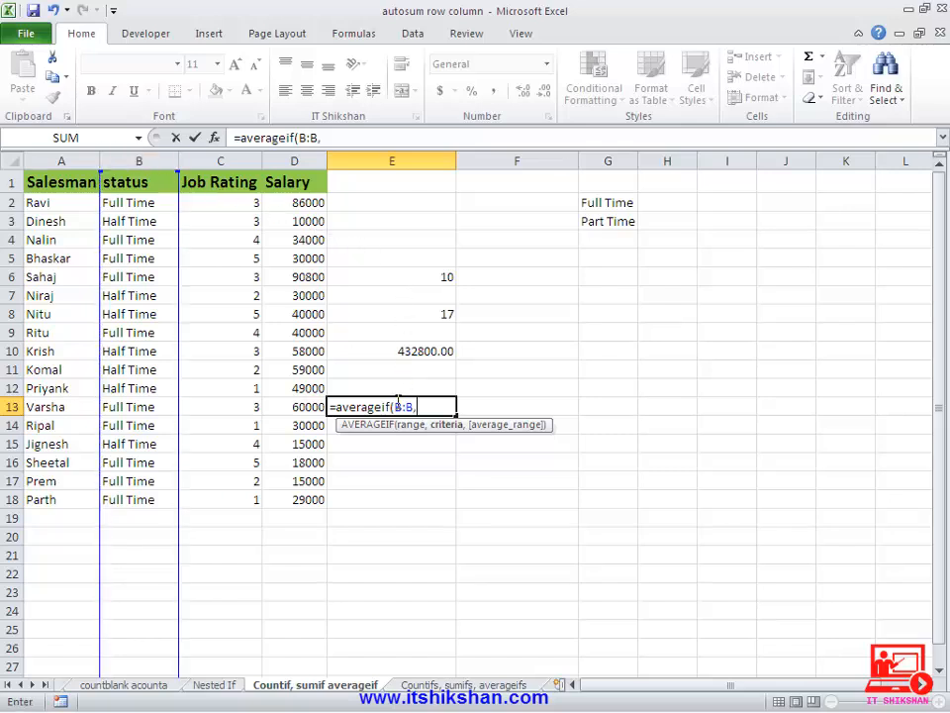
pyautogui.click(611, 204)
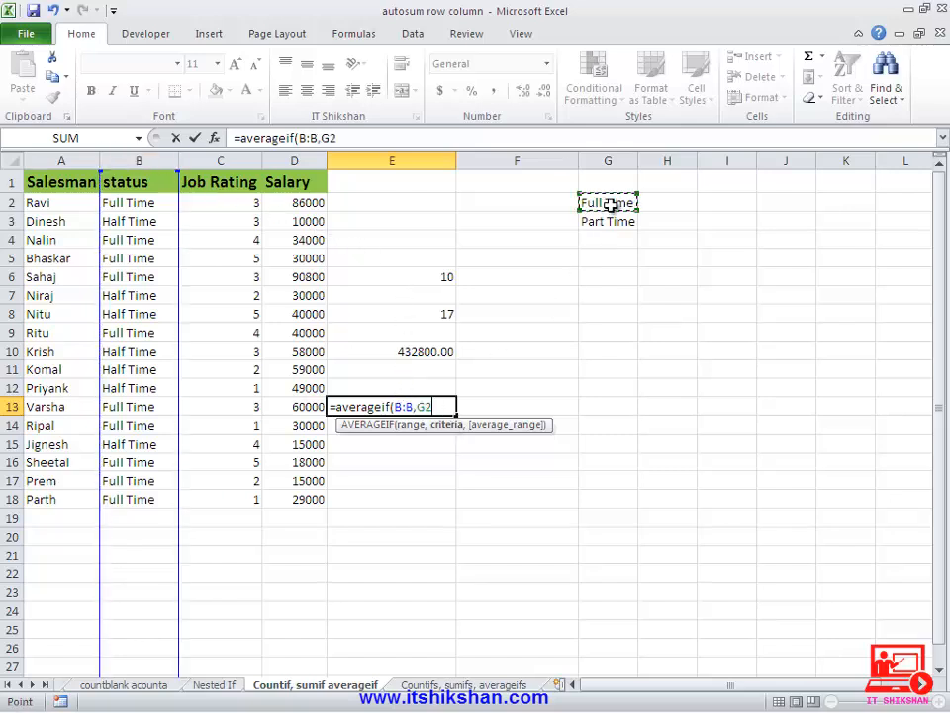
pyautogui.write(',')
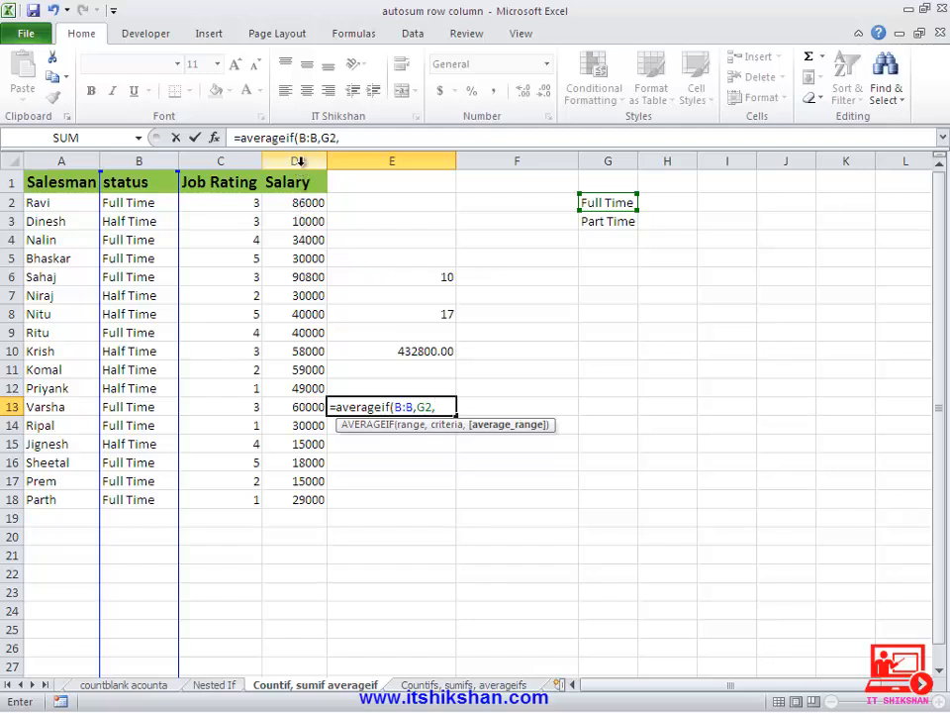
pyautogui.click(300, 161)
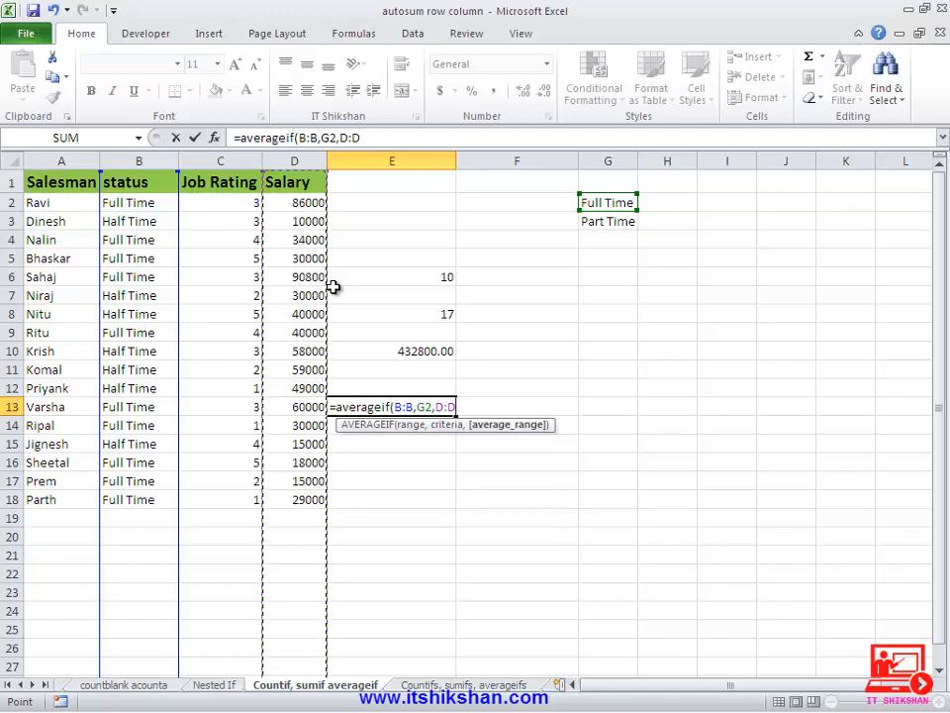
pyautogui.write(')')
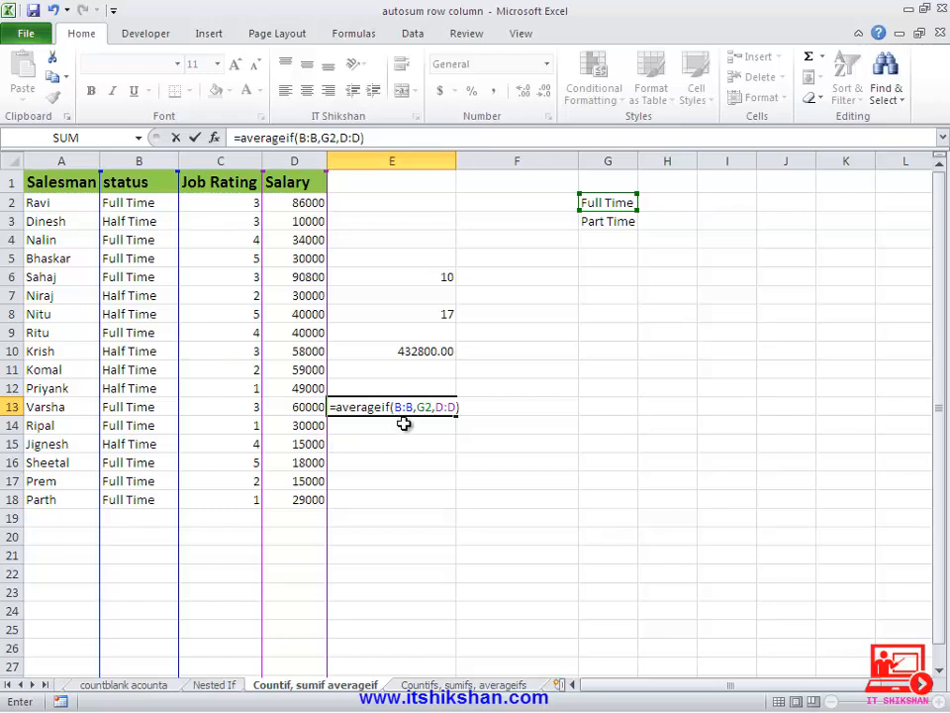
pyautogui.press('Return')
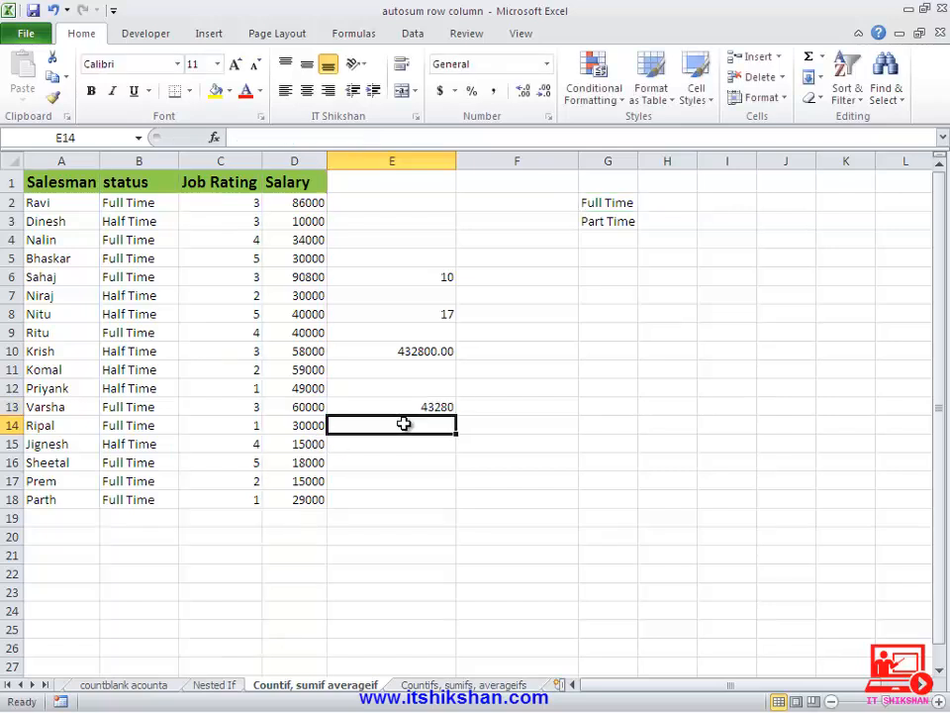
# - In F13, enter =E10/E6 to verify the average by dividing the salary total by the count
pyautogui.press('Up')
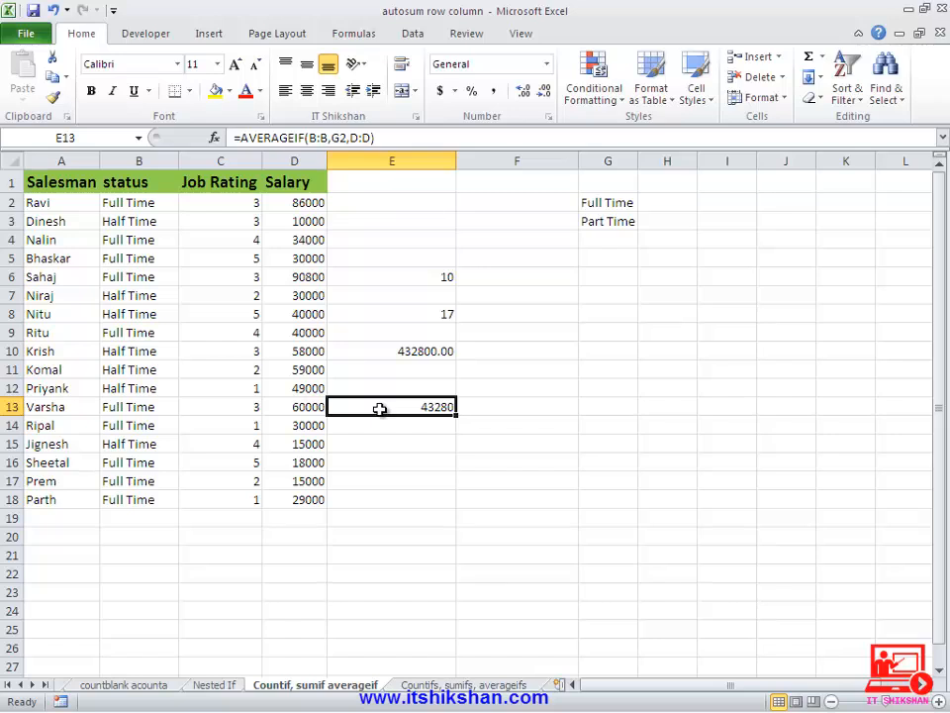
pyautogui.press('Right')
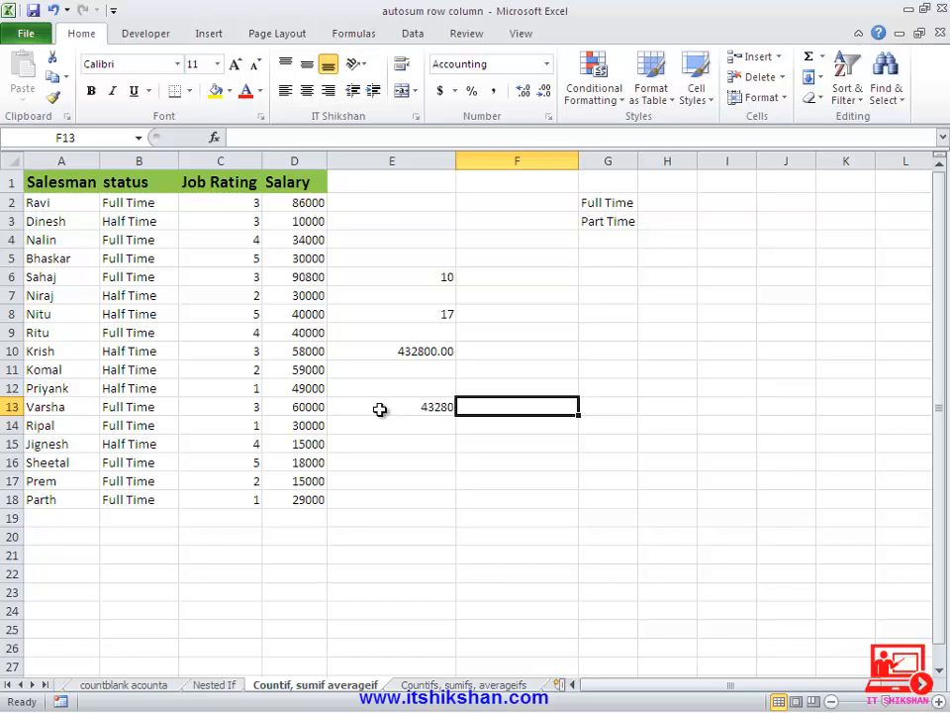
pyautogui.write('=')
pyautogui.click(399, 352)
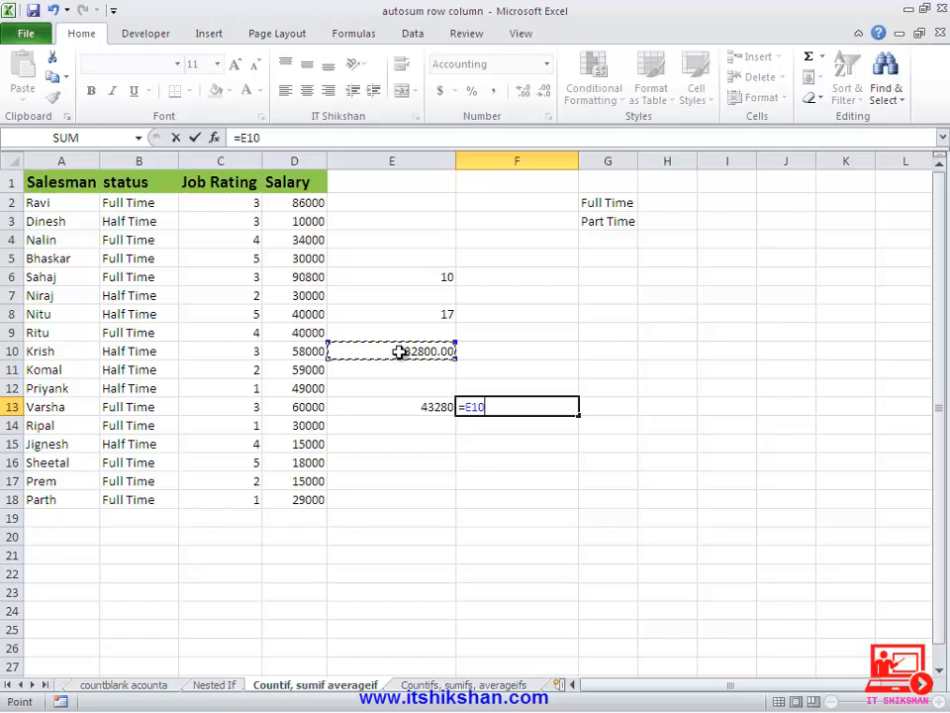
pyautogui.write('/')
pyautogui.click(389, 276)
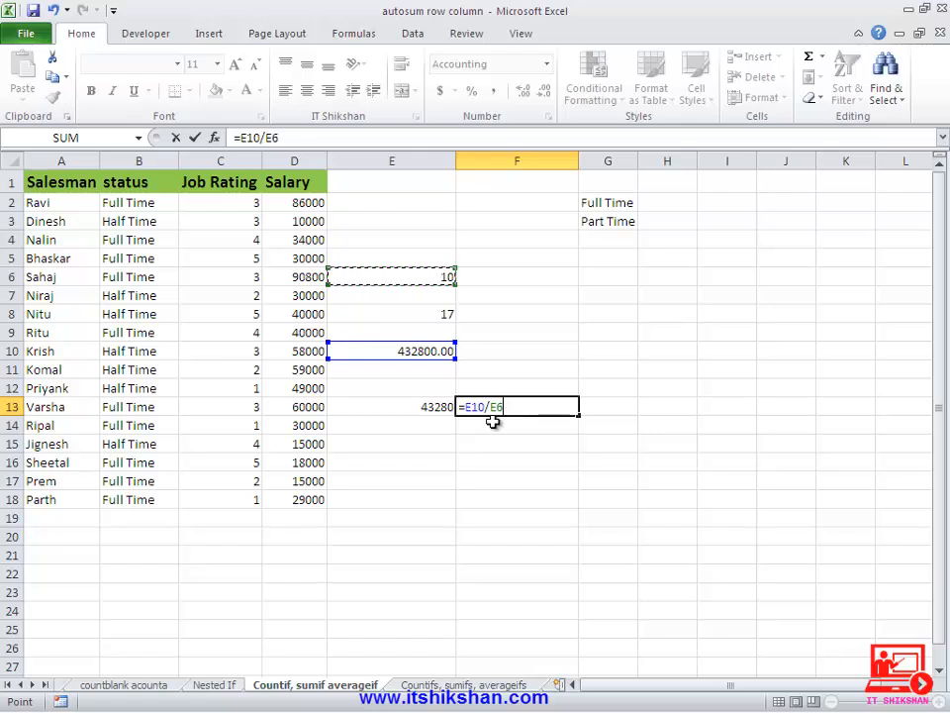
pyautogui.press('Return')
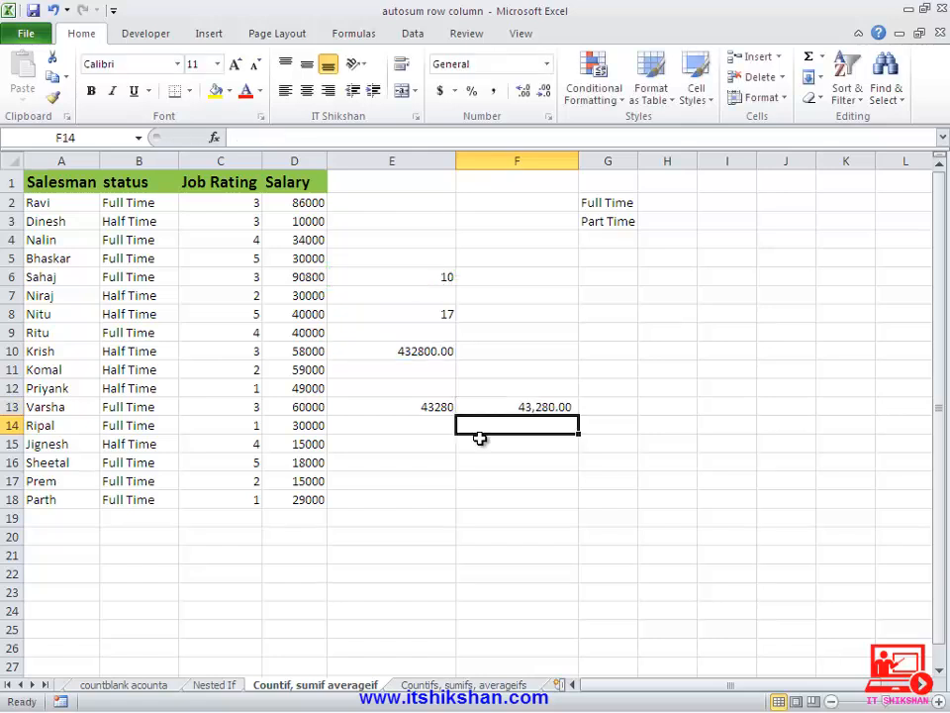
pyautogui.press('Up')
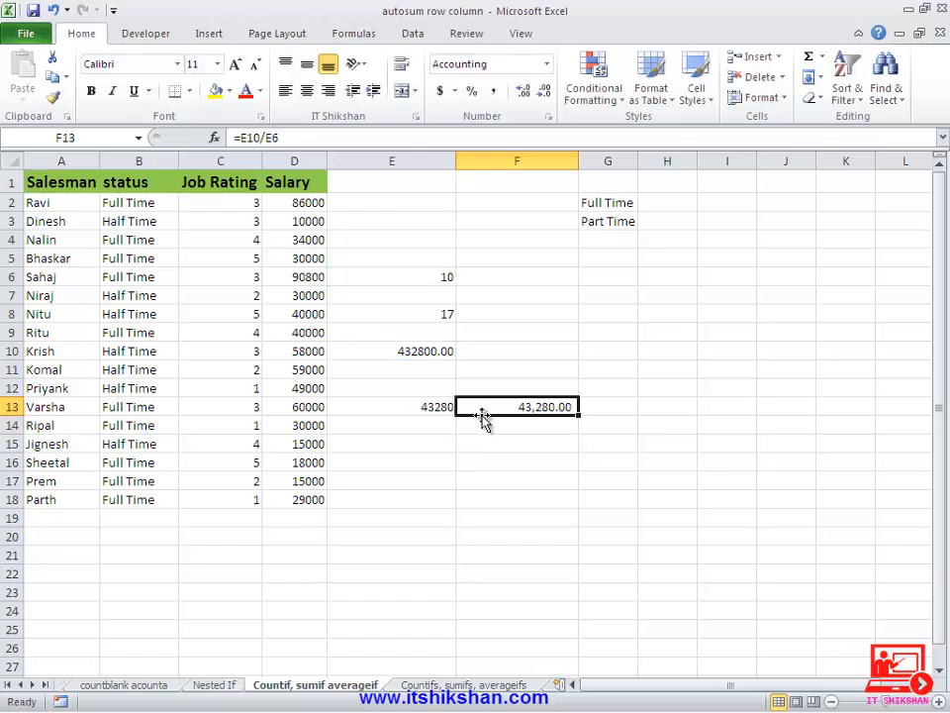